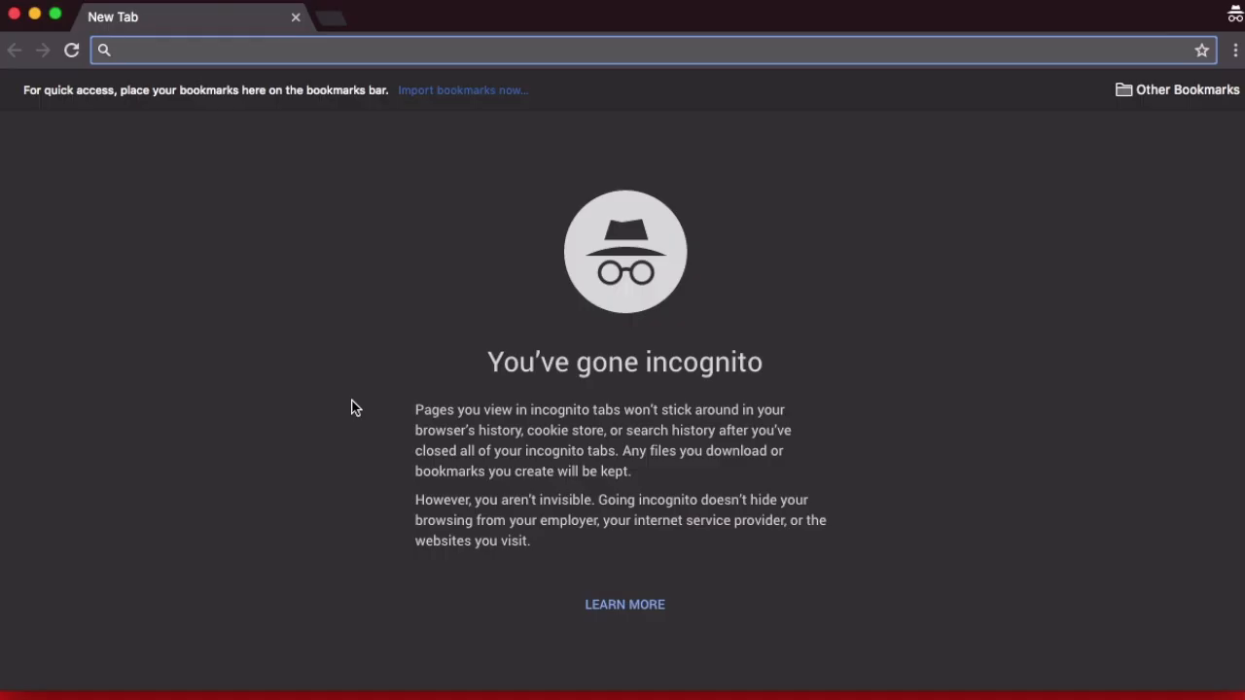
{"action": "type", "text": "https://console.developers.google.com/freetrial"}
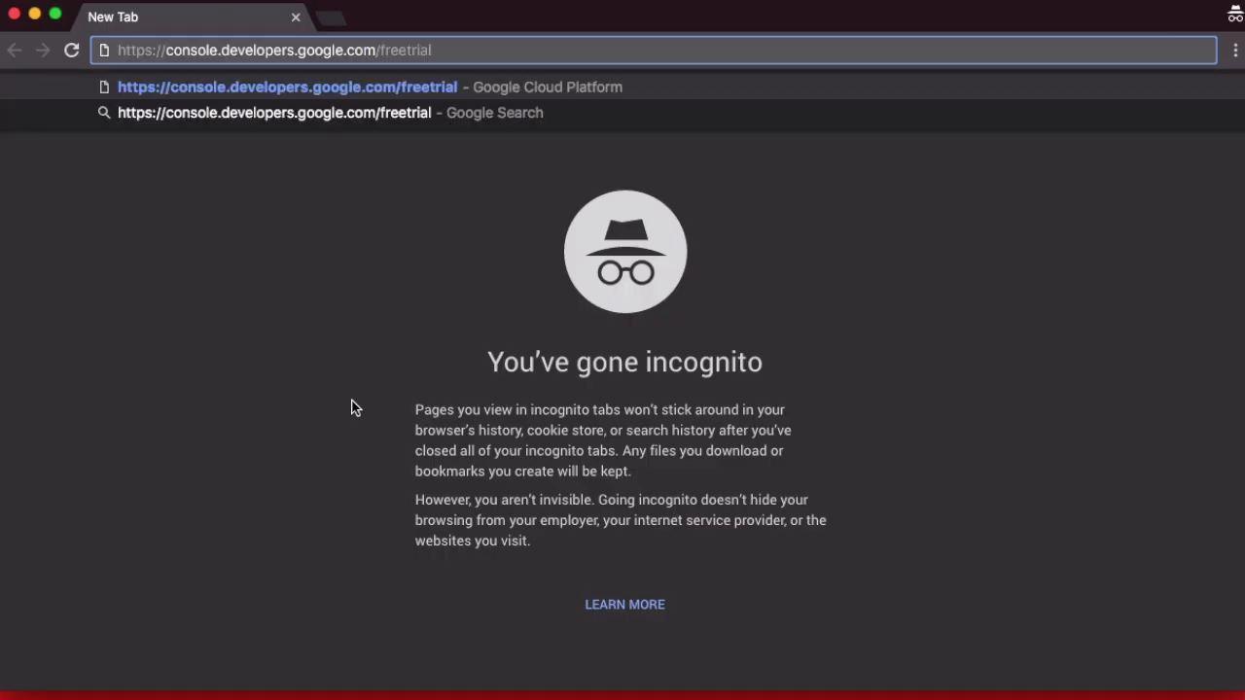
{"action": "key", "text": "Return"}
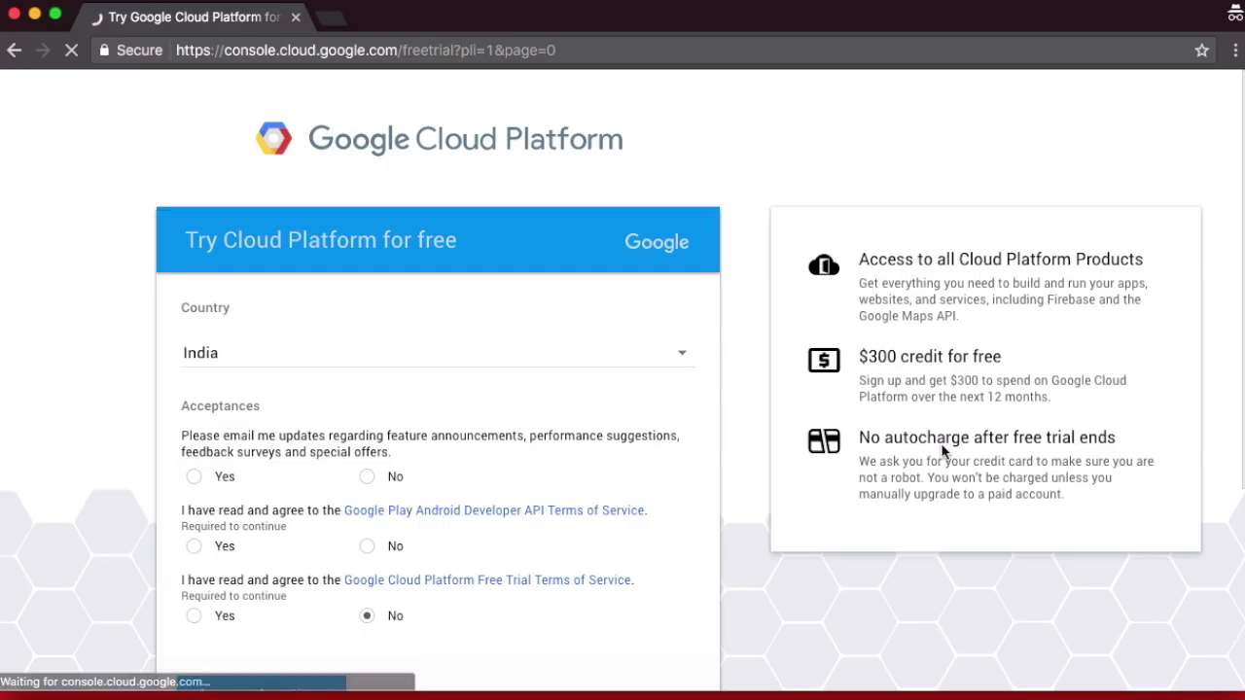
Decline the email updates, agree to both the Android Developer API and Free Trial terms of service, and continue the sign-up.
{"action": "scroll", "coordinate": [681, 611], "scroll_direction": "down", "scroll_amount": 5}
{"action": "scroll", "coordinate": [679, 608], "scroll_direction": "up", "scroll_amount": 1}
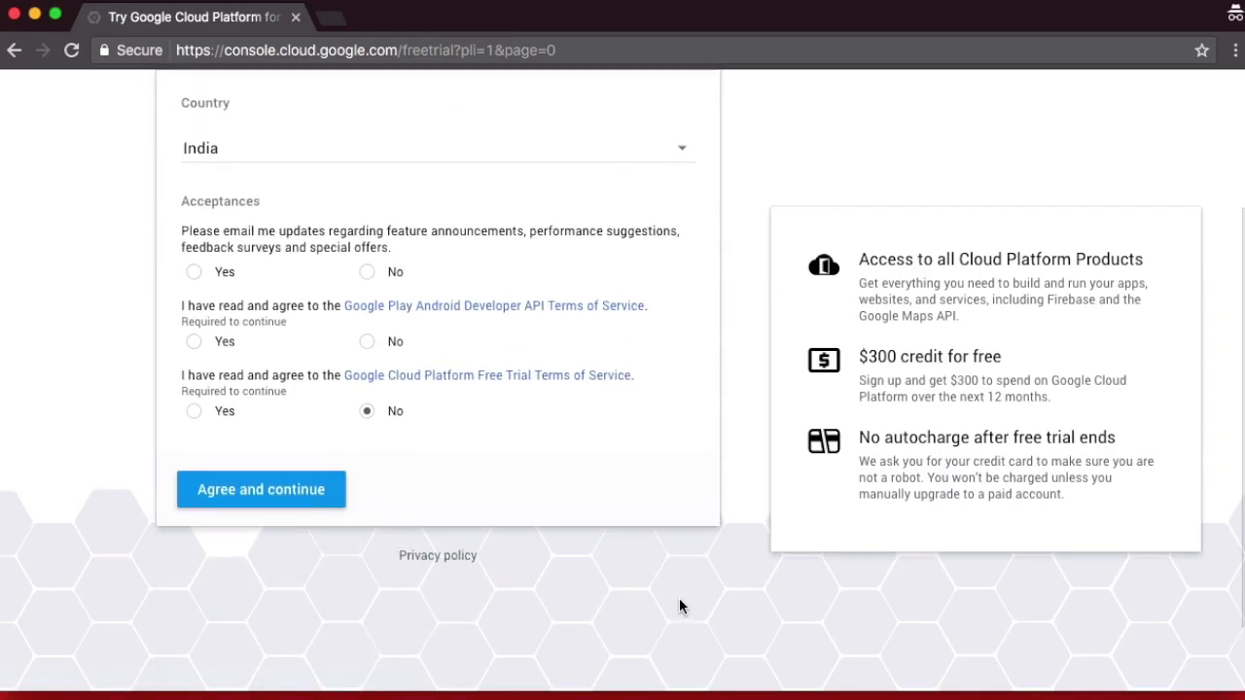
{"action": "left_click", "coordinate": [367, 272]}
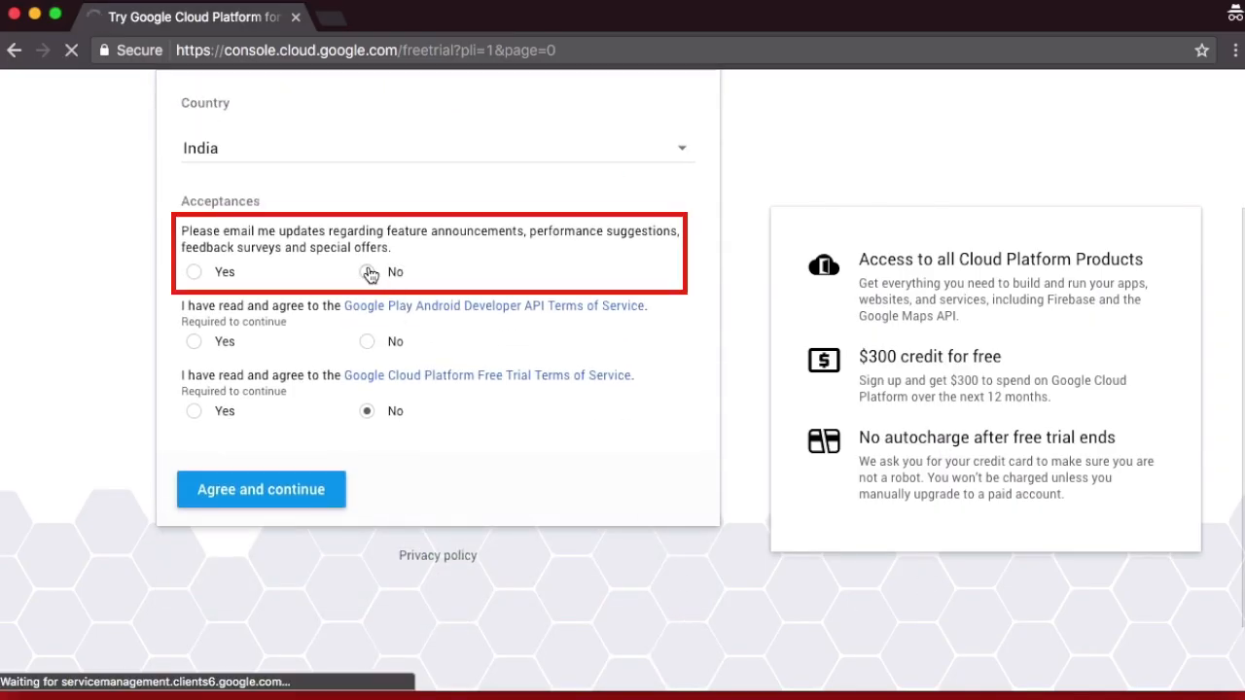
{"action": "left_click", "coordinate": [194, 341]}
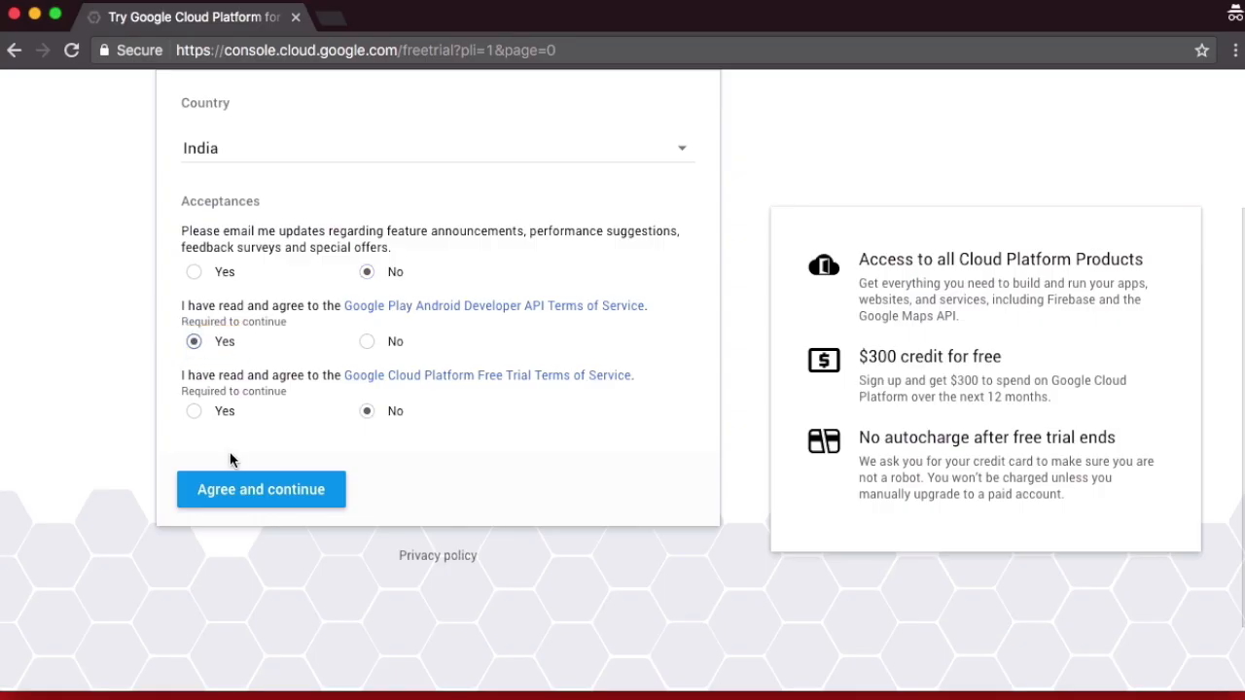
{"action": "left_click", "coordinate": [193, 411]}
{"action": "scroll", "coordinate": [576, 489], "scroll_direction": "up", "scroll_amount": 2}
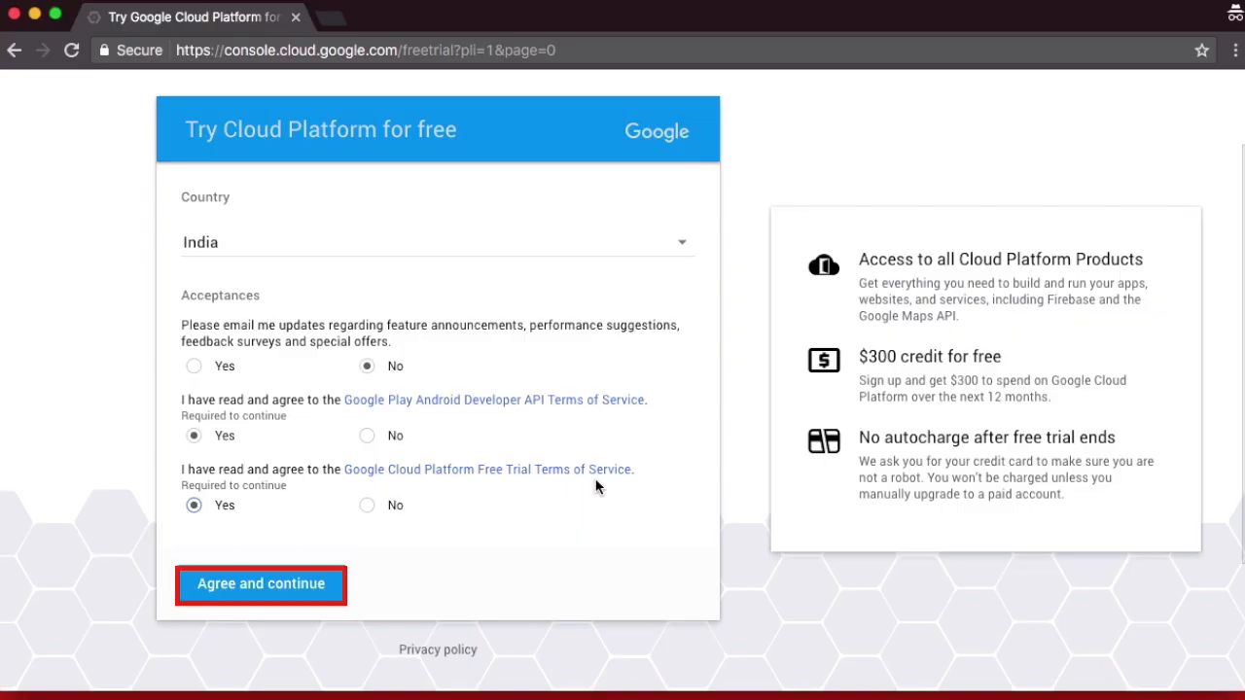
{"action": "left_click", "coordinate": [263, 586]}
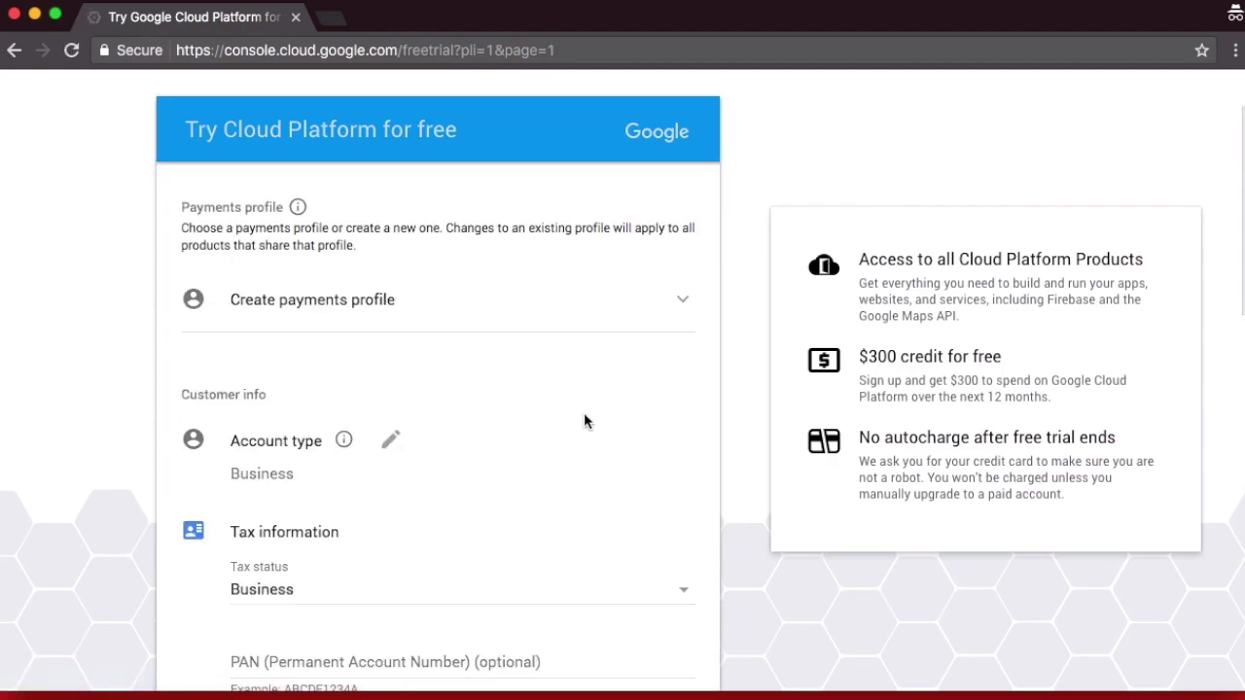
Set the customer account type to Individual and the tax status to Registered individual.
{"action": "scroll", "coordinate": [584, 420], "scroll_direction": "down", "scroll_amount": 3}
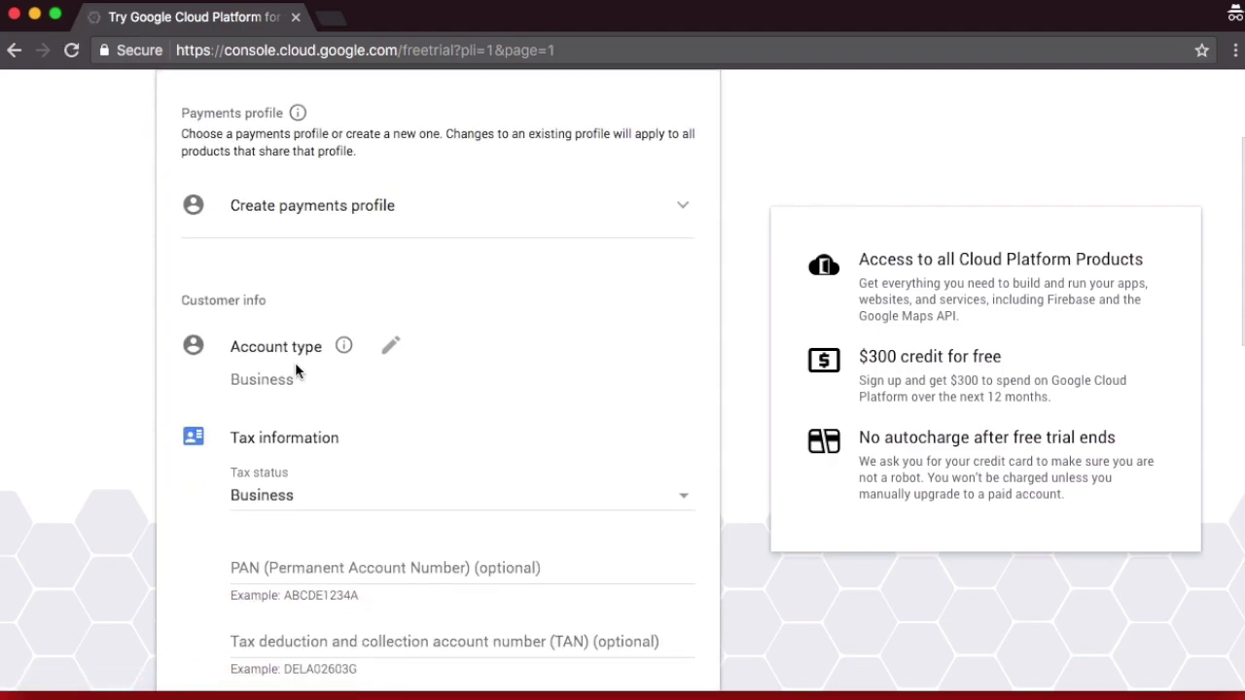
{"action": "left_click", "coordinate": [387, 347]}
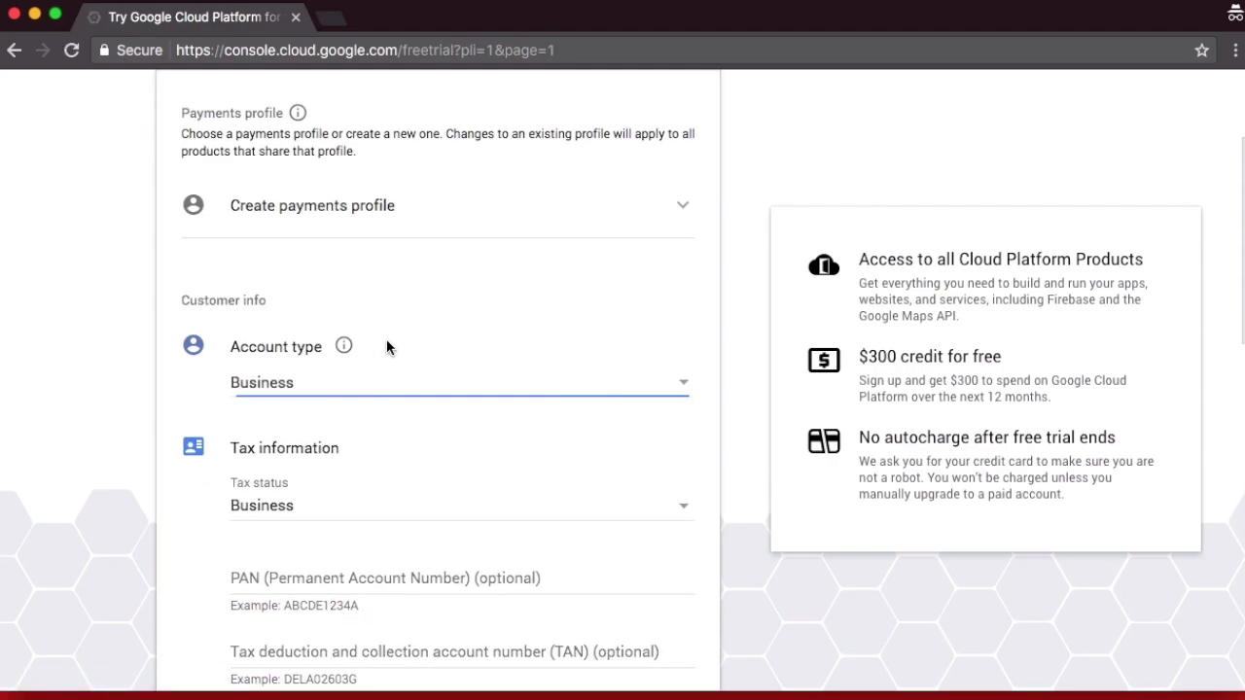
{"action": "left_click", "coordinate": [578, 391]}
{"action": "left_click", "coordinate": [300, 351]}
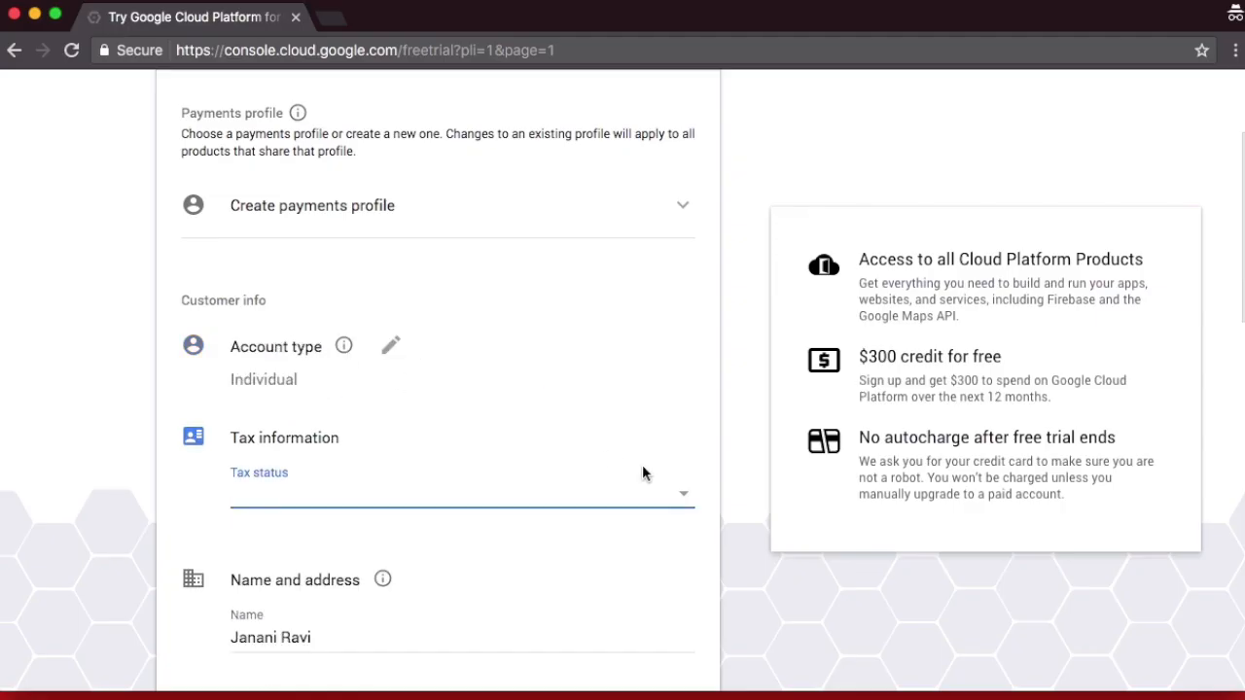
{"action": "scroll", "coordinate": [642, 457], "scroll_direction": "down", "scroll_amount": 1}
{"action": "left_click", "coordinate": [668, 445]}
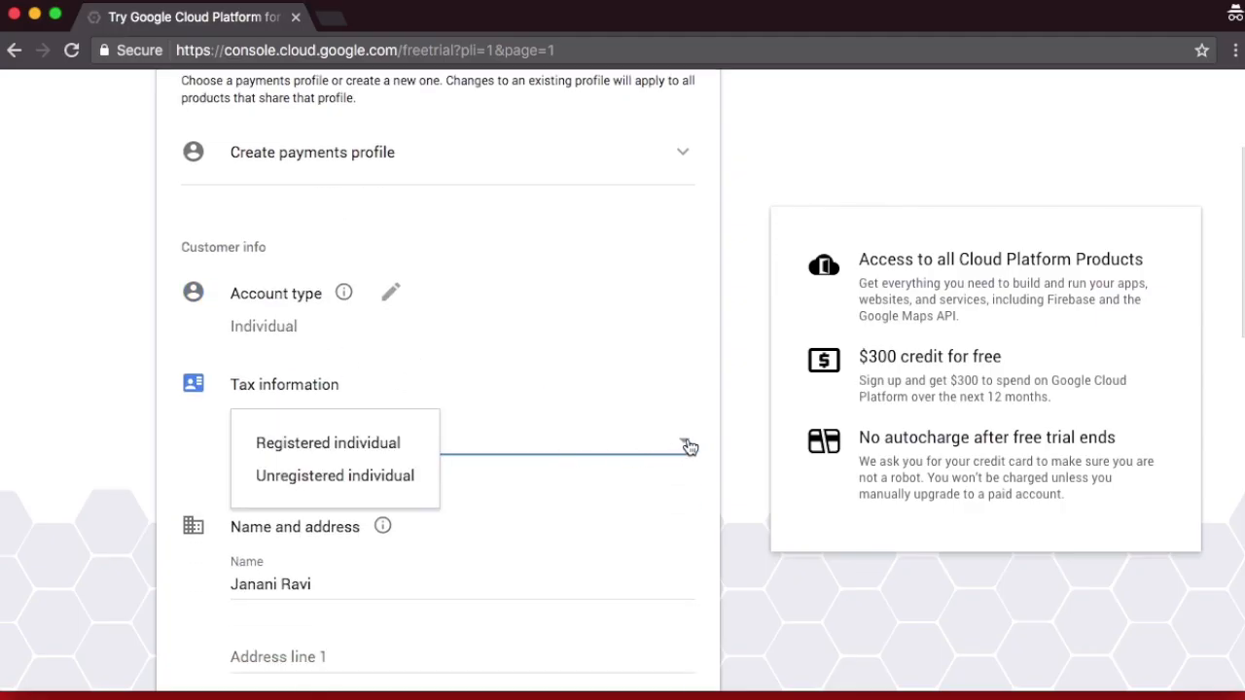
{"action": "left_click", "coordinate": [333, 442]}
Examine the remaining sign-up fields for tax numbers, name and address, and payment, expanding the card details.
{"action": "scroll", "coordinate": [525, 527], "scroll_direction": "down", "scroll_amount": 2}
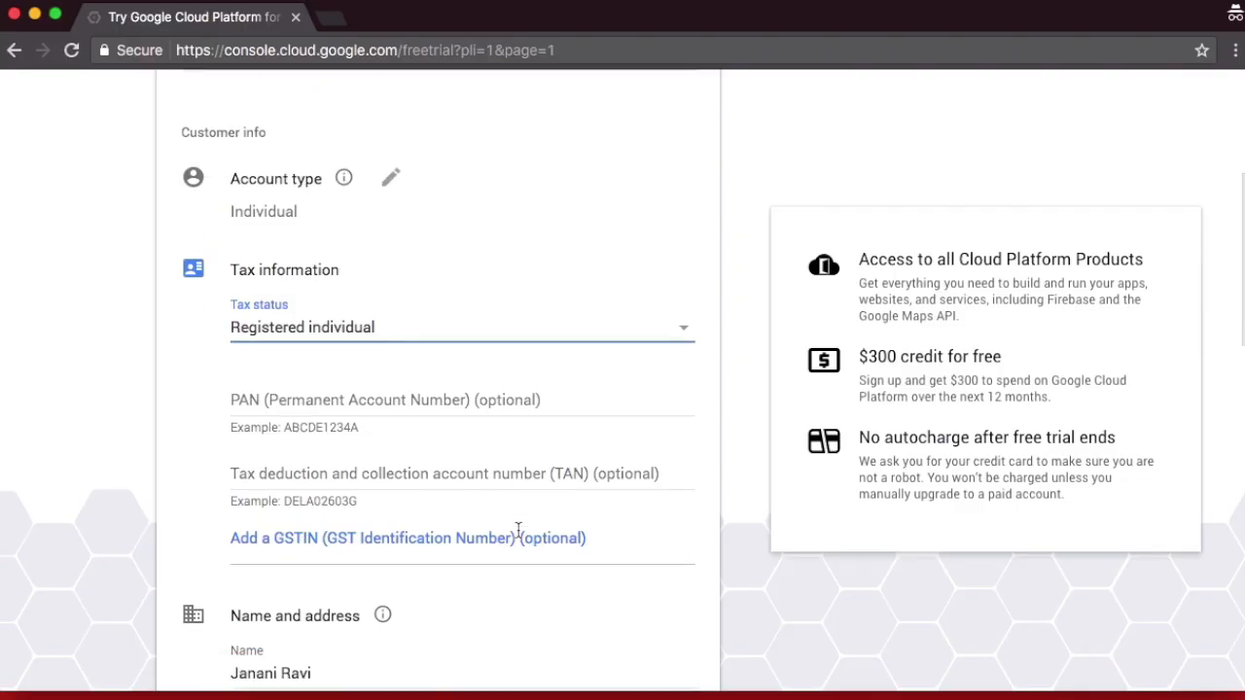
{"action": "scroll", "coordinate": [622, 565], "scroll_direction": "down", "scroll_amount": 8}
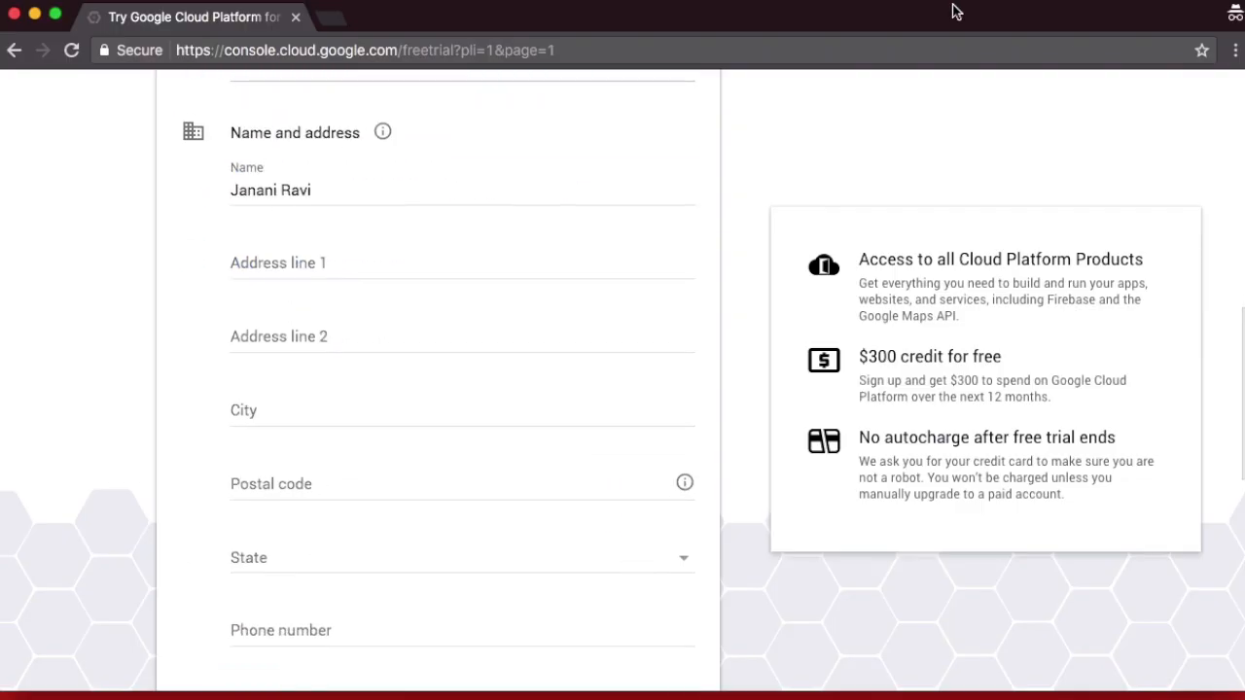
{"action": "scroll", "coordinate": [607, 317], "scroll_direction": "down", "scroll_amount": 1}
{"action": "scroll", "coordinate": [632, 313], "scroll_direction": "down", "scroll_amount": 3}
{"action": "scroll", "coordinate": [663, 398], "scroll_direction": "down", "scroll_amount": 7}
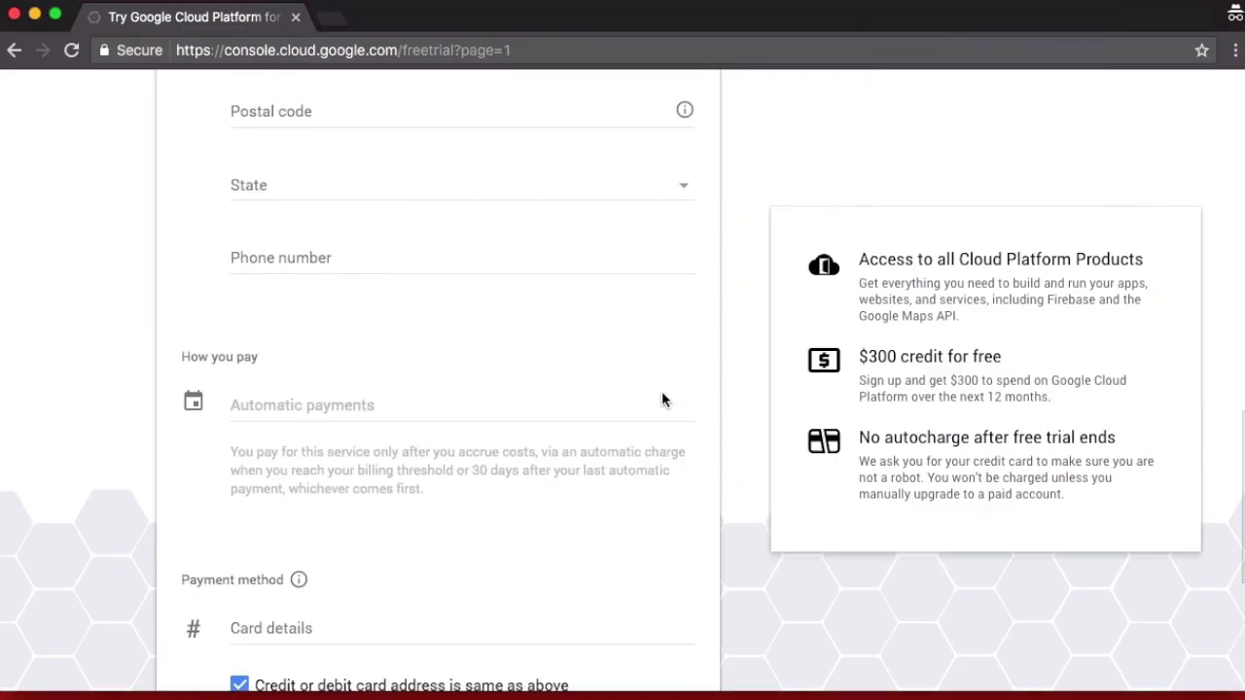
{"action": "left_click", "coordinate": [283, 435]}
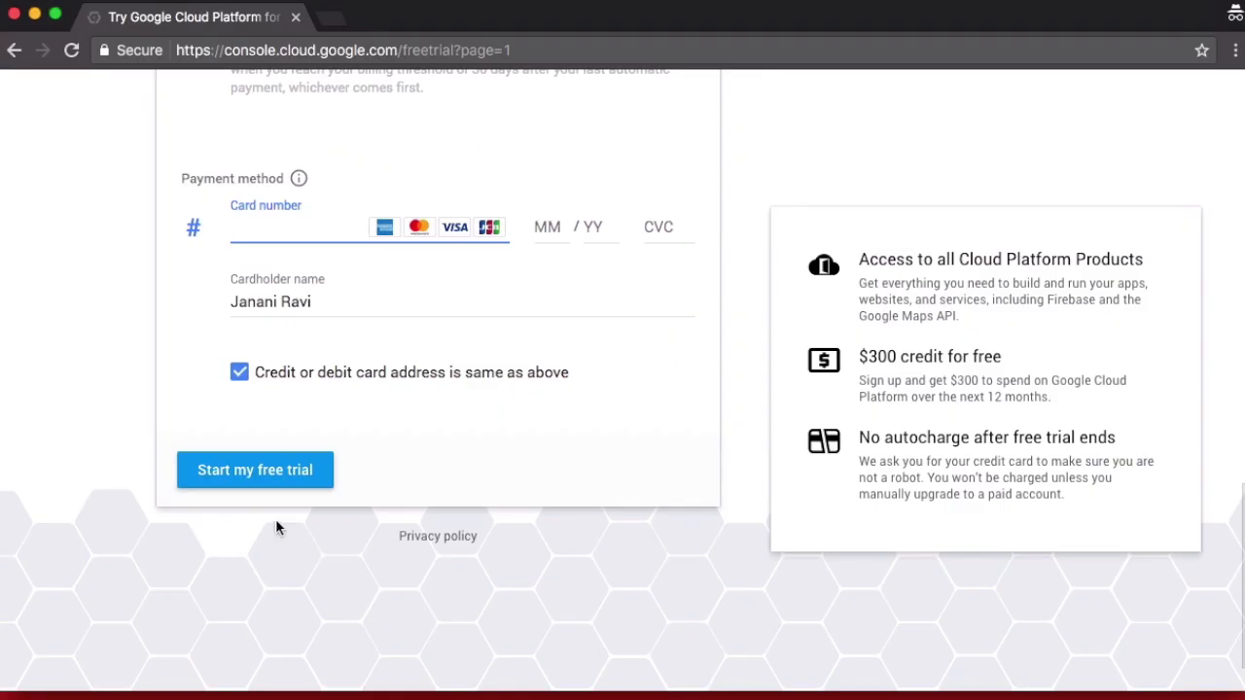
{"action": "scroll", "coordinate": [673, 487], "scroll_direction": "up", "scroll_amount": 3}
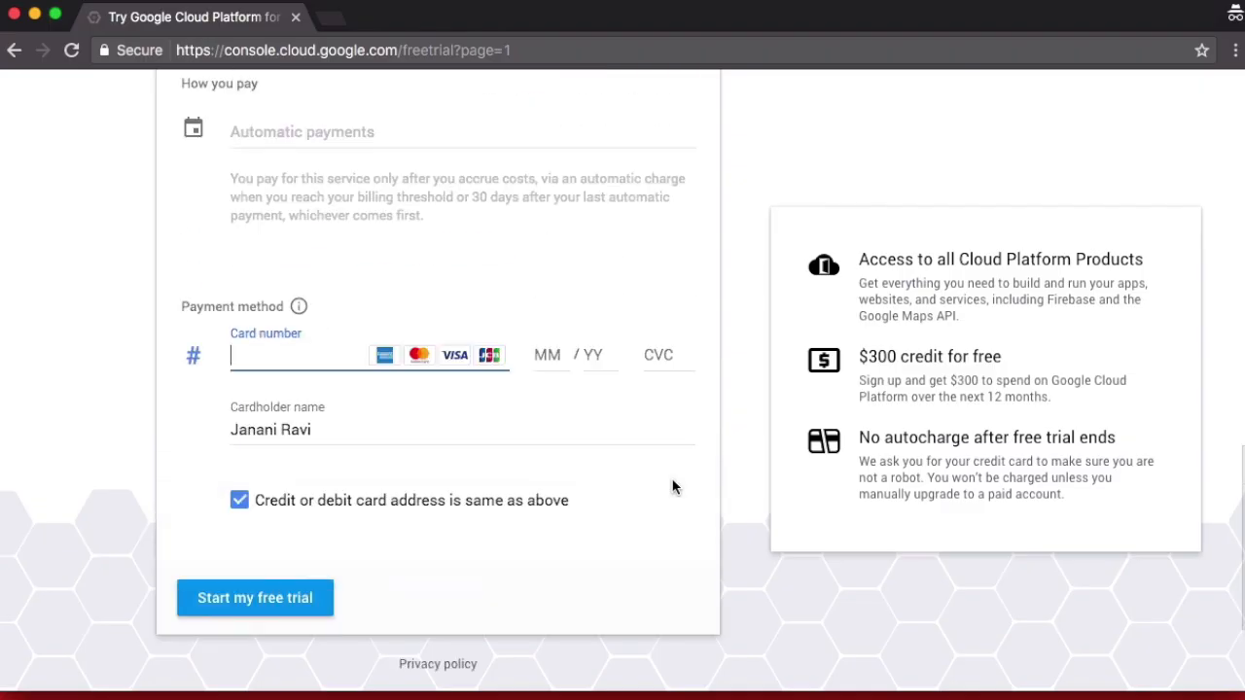
{"action": "scroll", "coordinate": [672, 486], "scroll_direction": "up", "scroll_amount": 5}
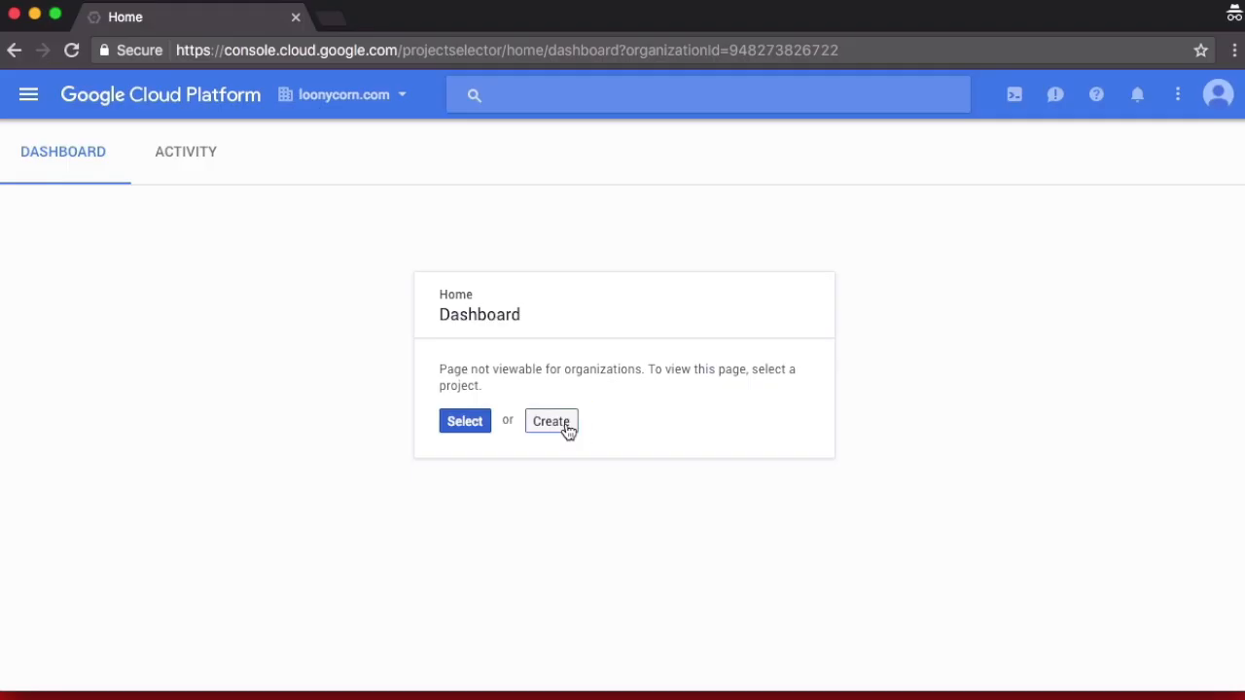
Create a new project named "My Test Project".
{"action": "left_click", "coordinate": [552, 421]}
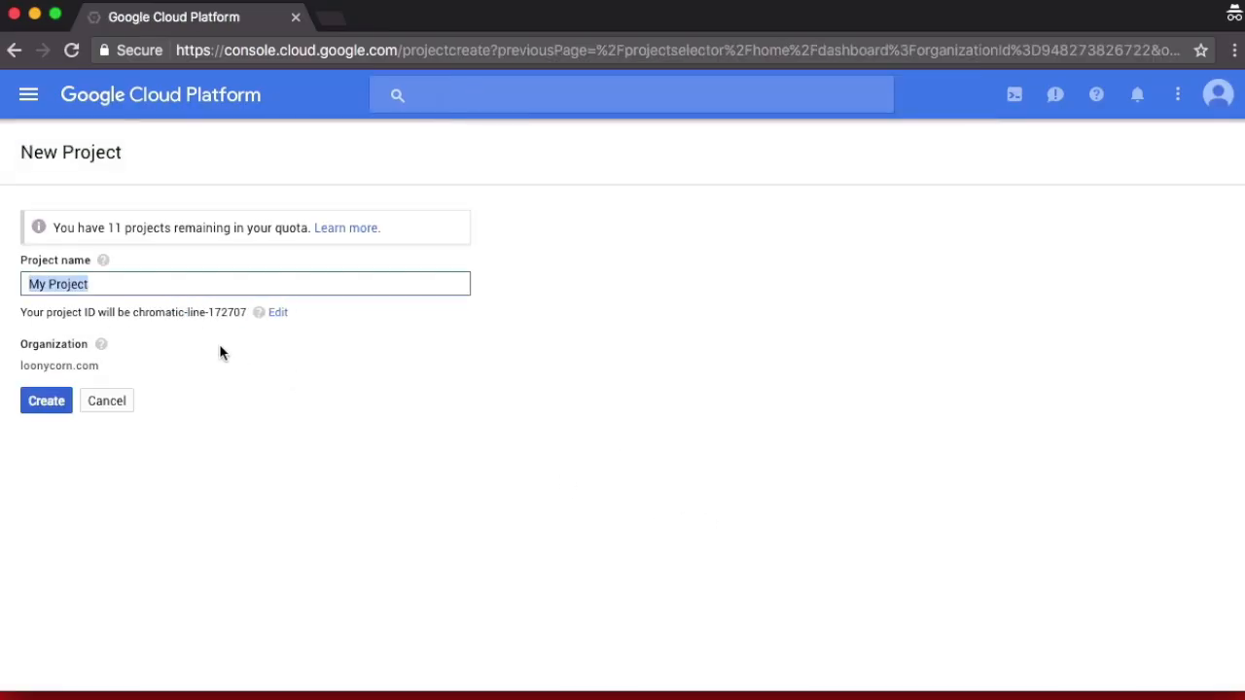
{"action": "left_click_drag", "start_coordinate": [161, 289], "coordinate": [5, 272]}
{"action": "type", "text": "My "}
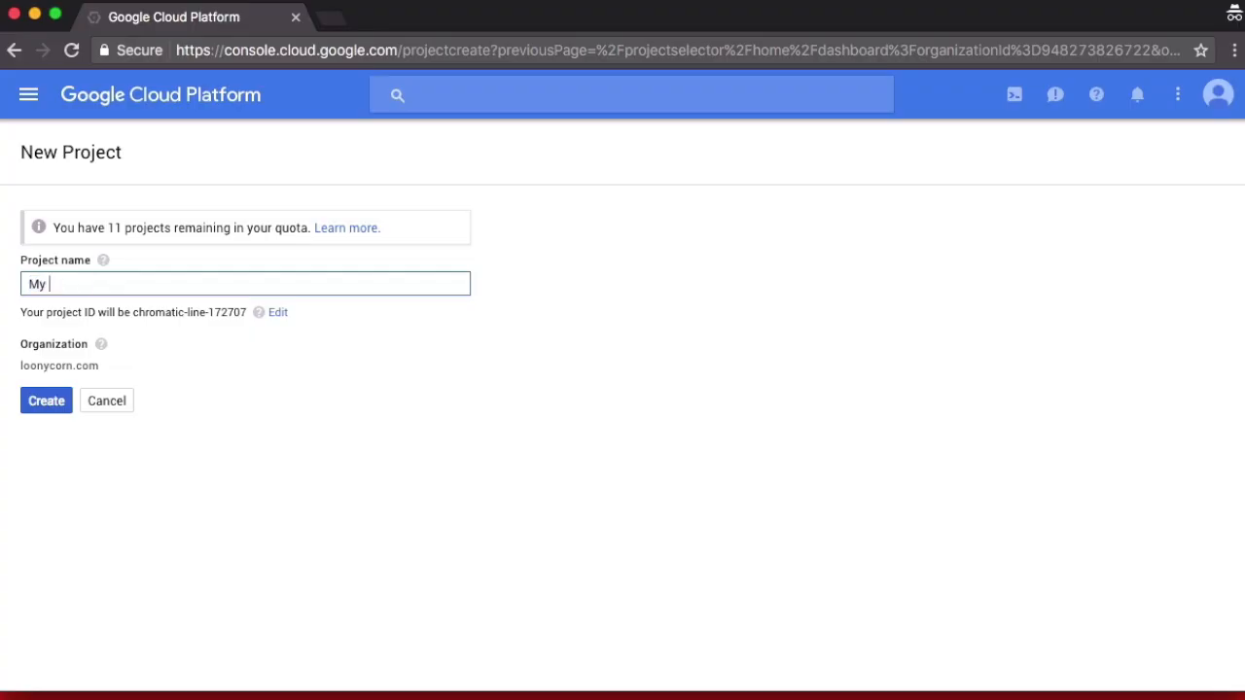
{"action": "type", "text": "Test "}
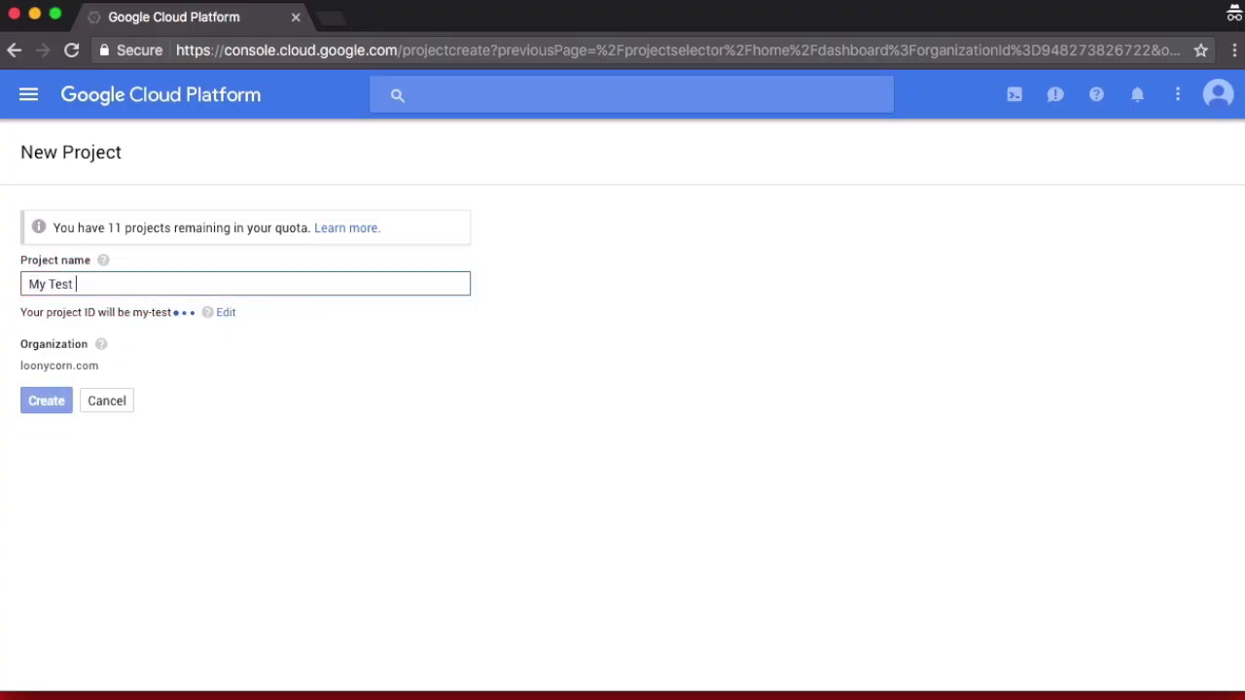
{"action": "type", "text": "Project"}
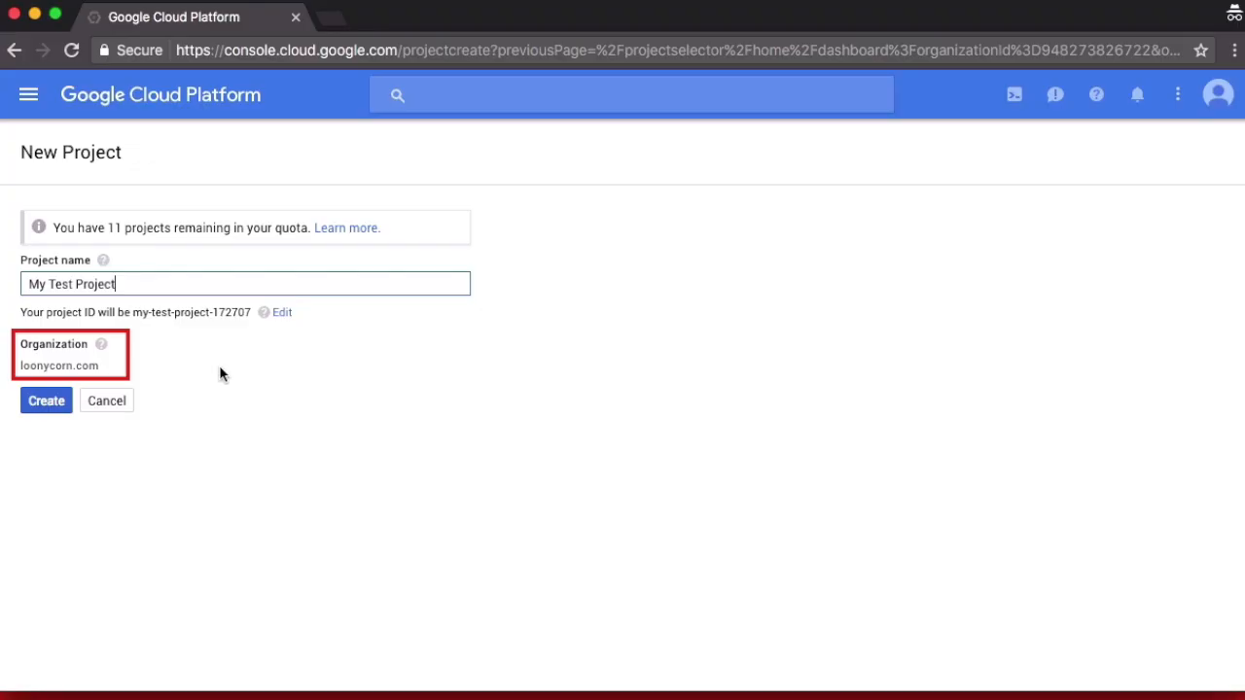
{"action": "left_click", "coordinate": [56, 409]}
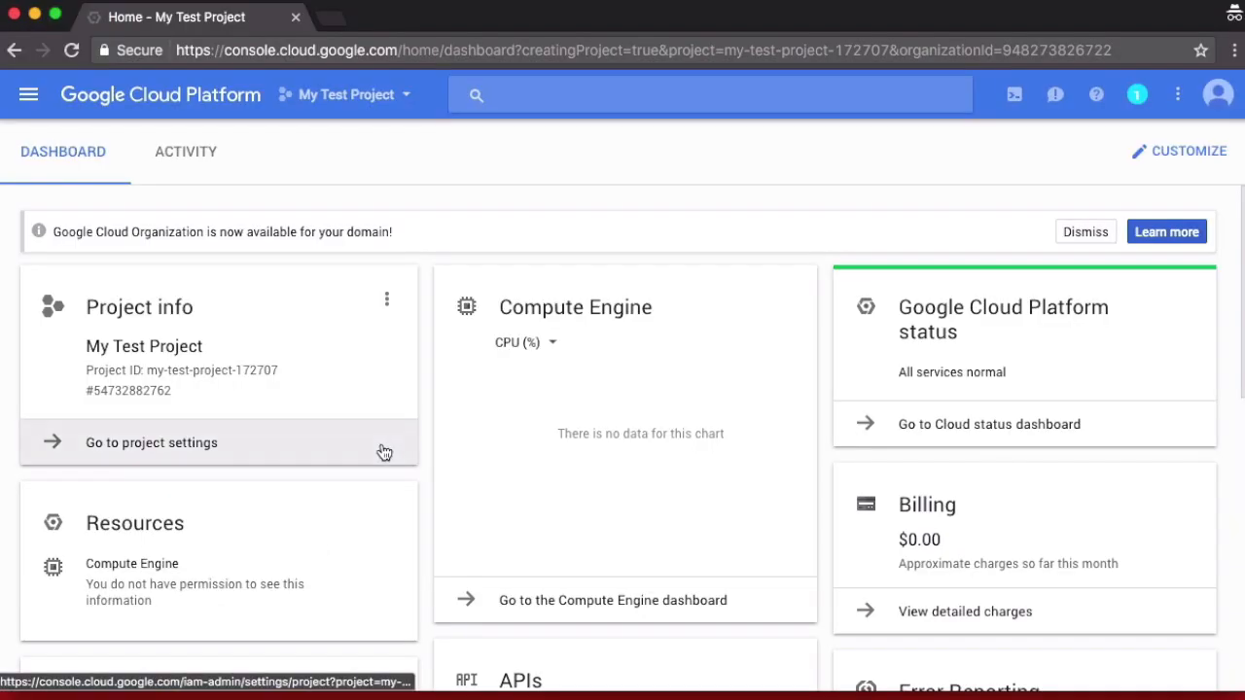
Look over the new project's dashboard cards and check the notifications for the project's creation.
{"action": "scroll", "coordinate": [356, 486], "scroll_direction": "down", "scroll_amount": 5}
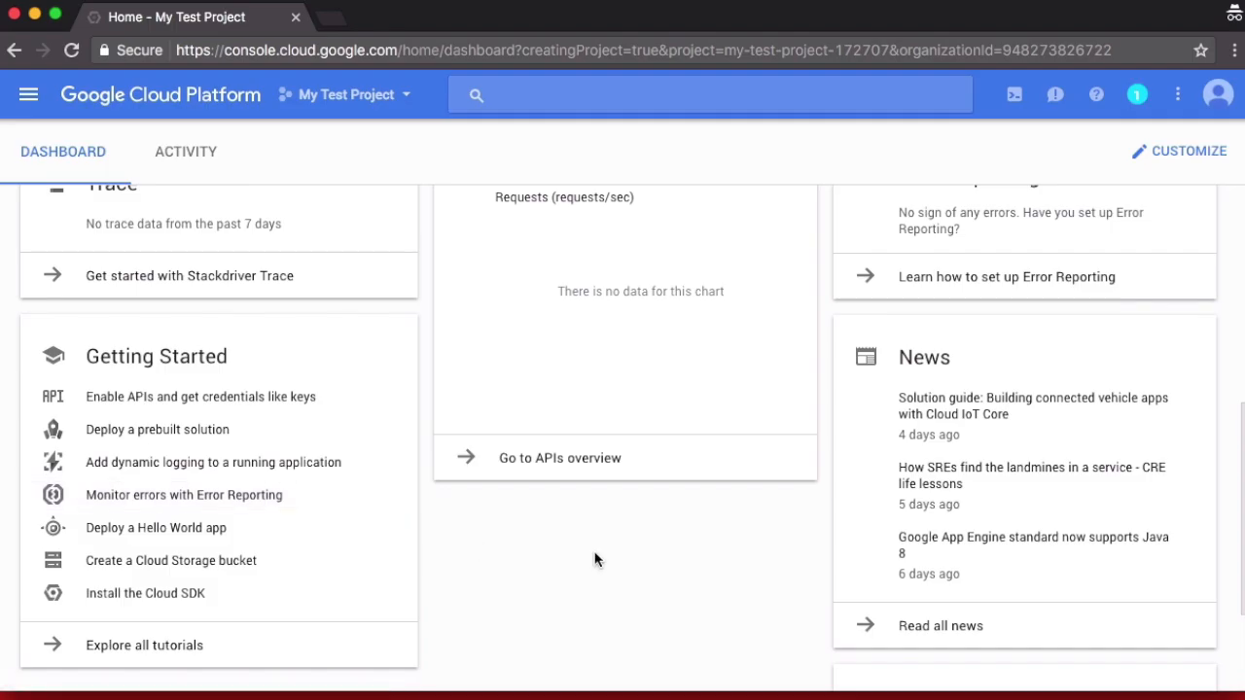
{"action": "scroll", "coordinate": [596, 560], "scroll_direction": "down", "scroll_amount": 2}
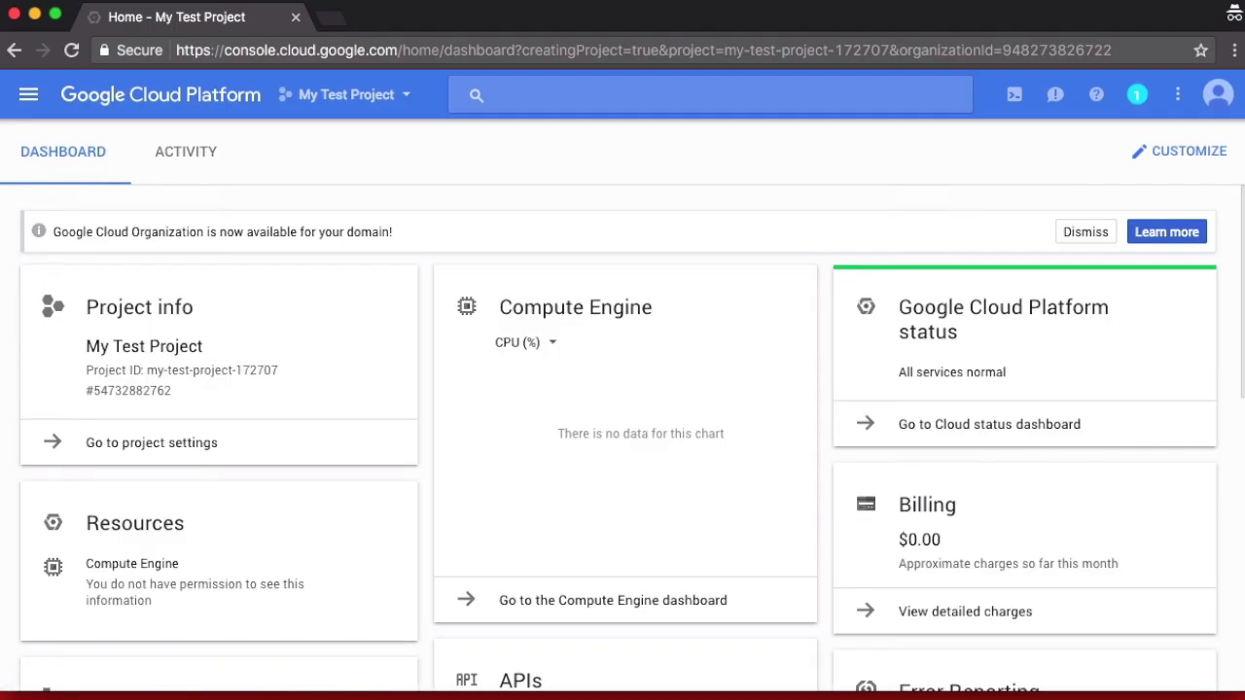
{"action": "left_click", "coordinate": [1139, 96]}
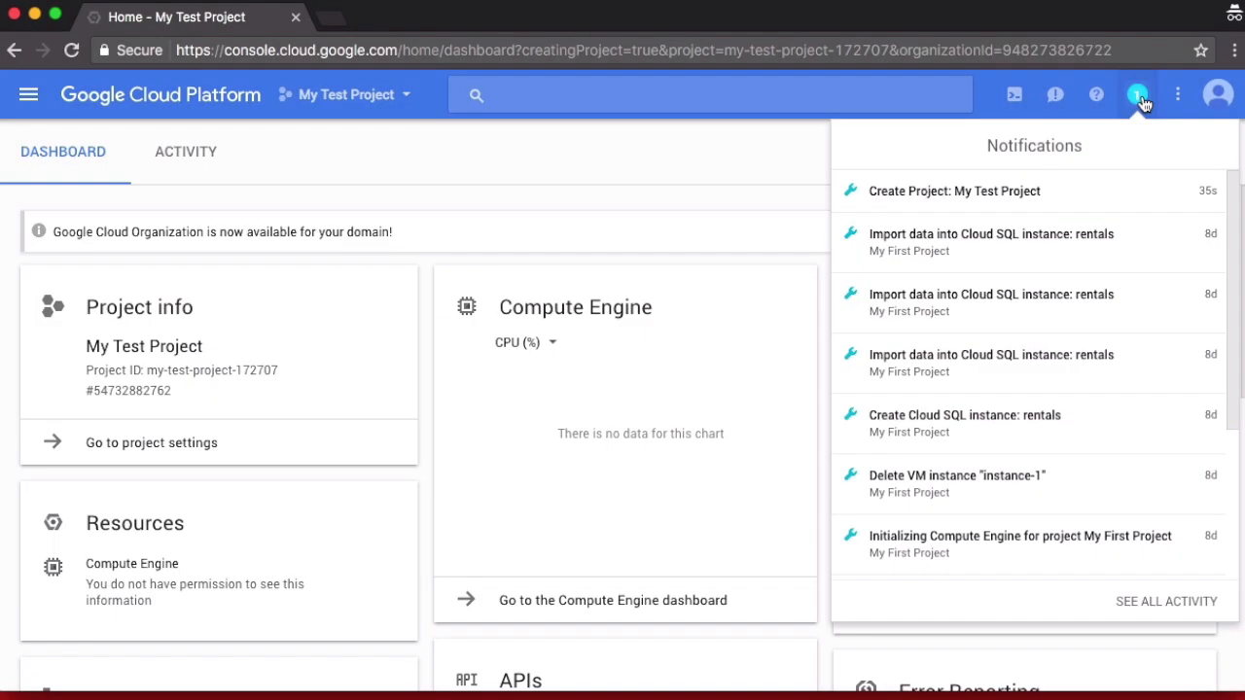
{"action": "left_click", "coordinate": [718, 169]}
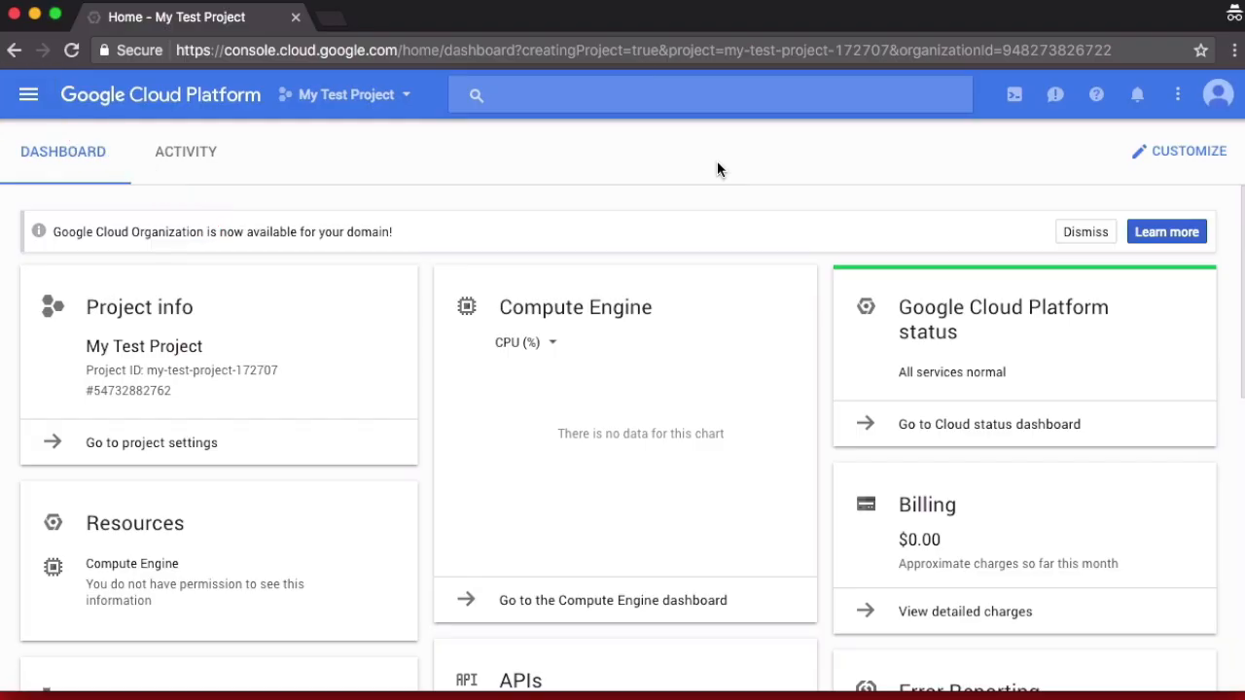
Browse the list of cloud products and open Compute Engine for the project.
{"action": "left_click", "coordinate": [28, 95]}
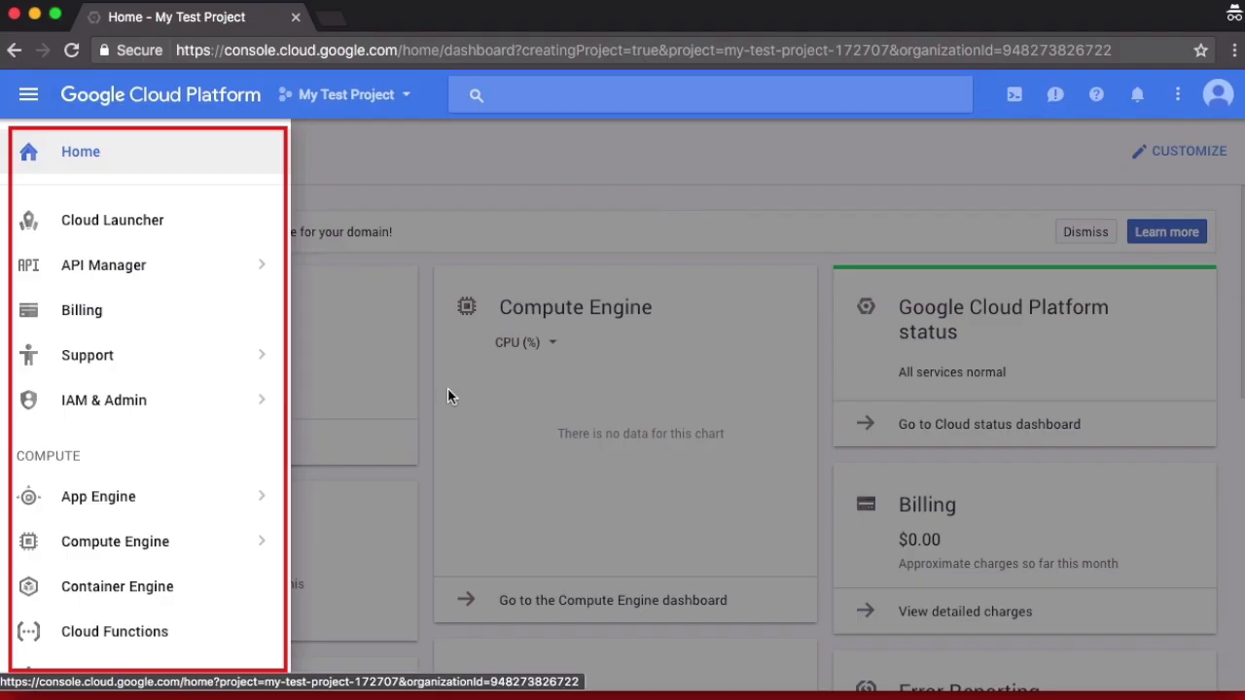
{"action": "scroll", "coordinate": [276, 276], "scroll_direction": "down", "scroll_amount": 3}
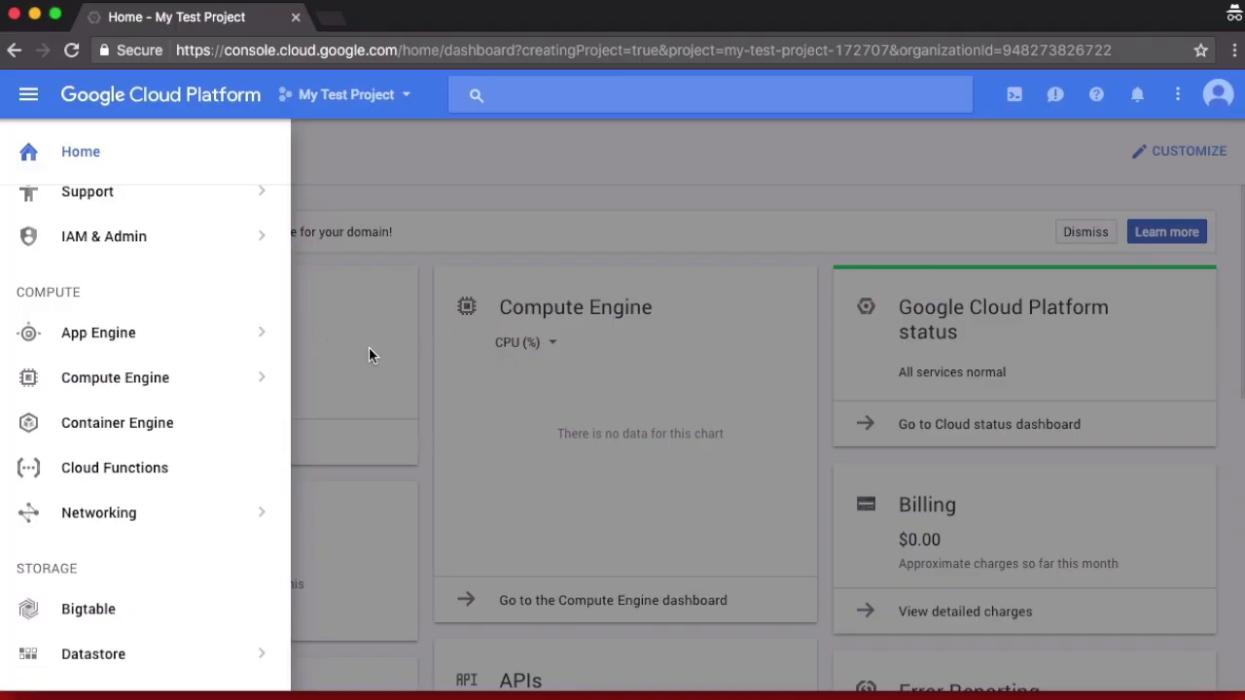
{"action": "mouse_move", "coordinate": [184, 337]}
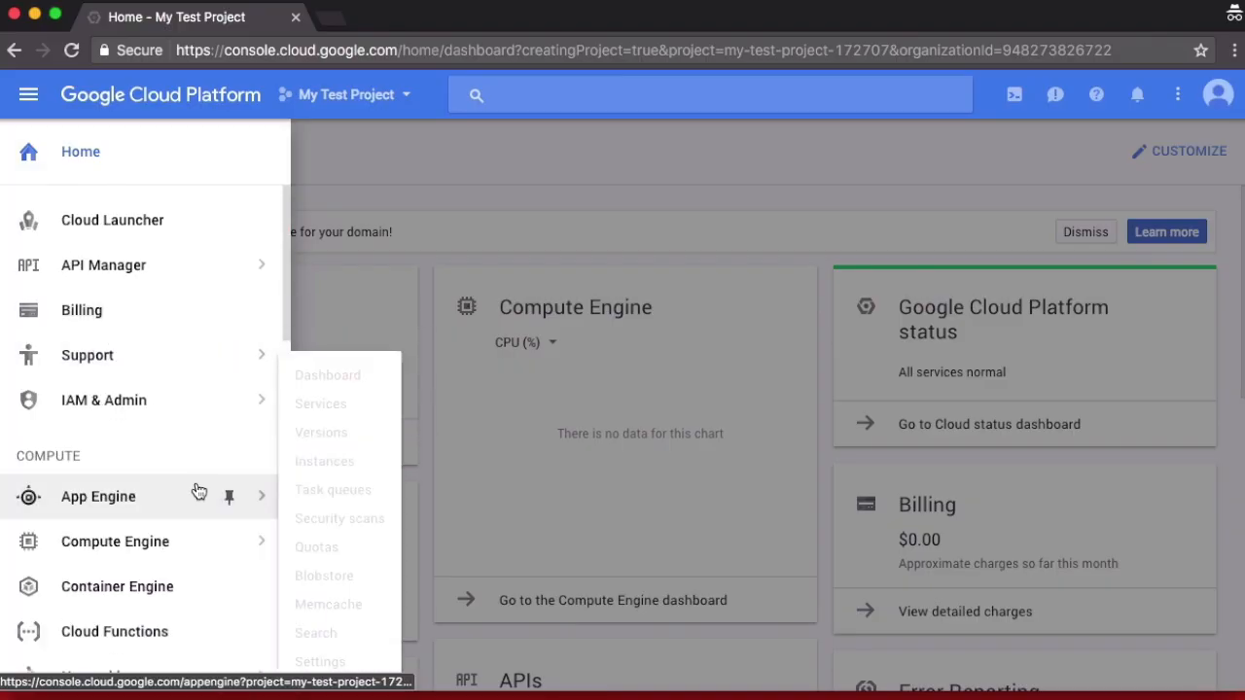
{"action": "mouse_move", "coordinate": [168, 552]}
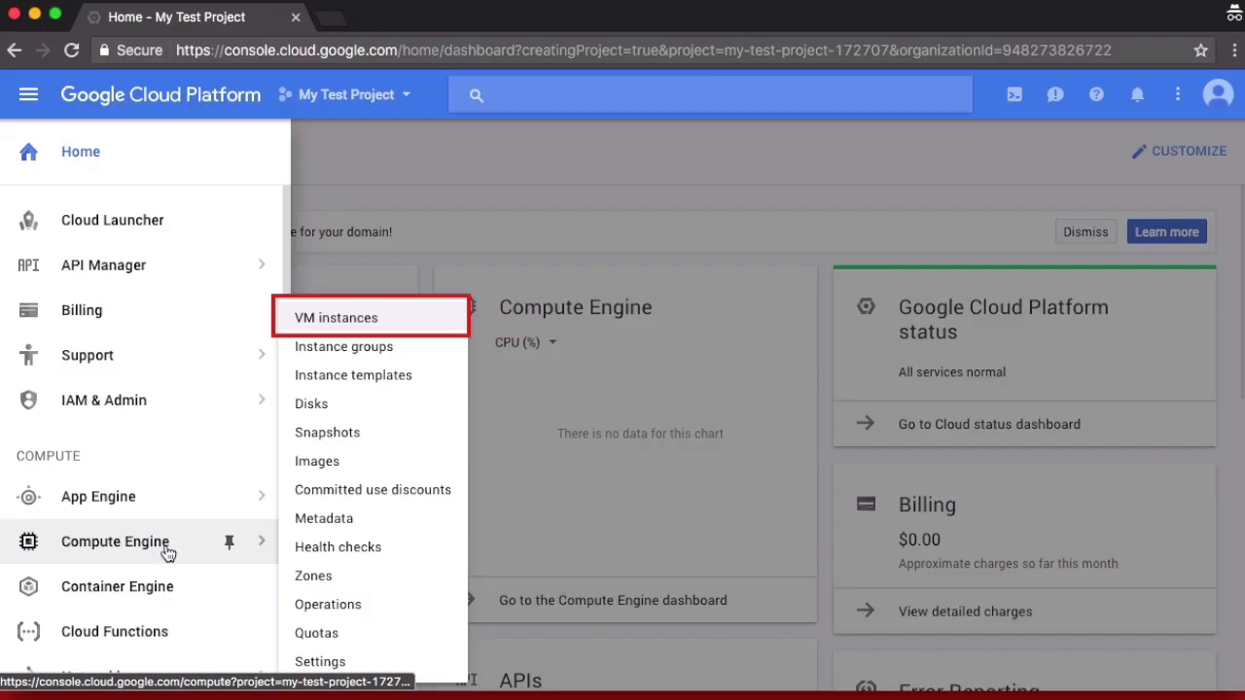
{"action": "left_click", "coordinate": [168, 551]}
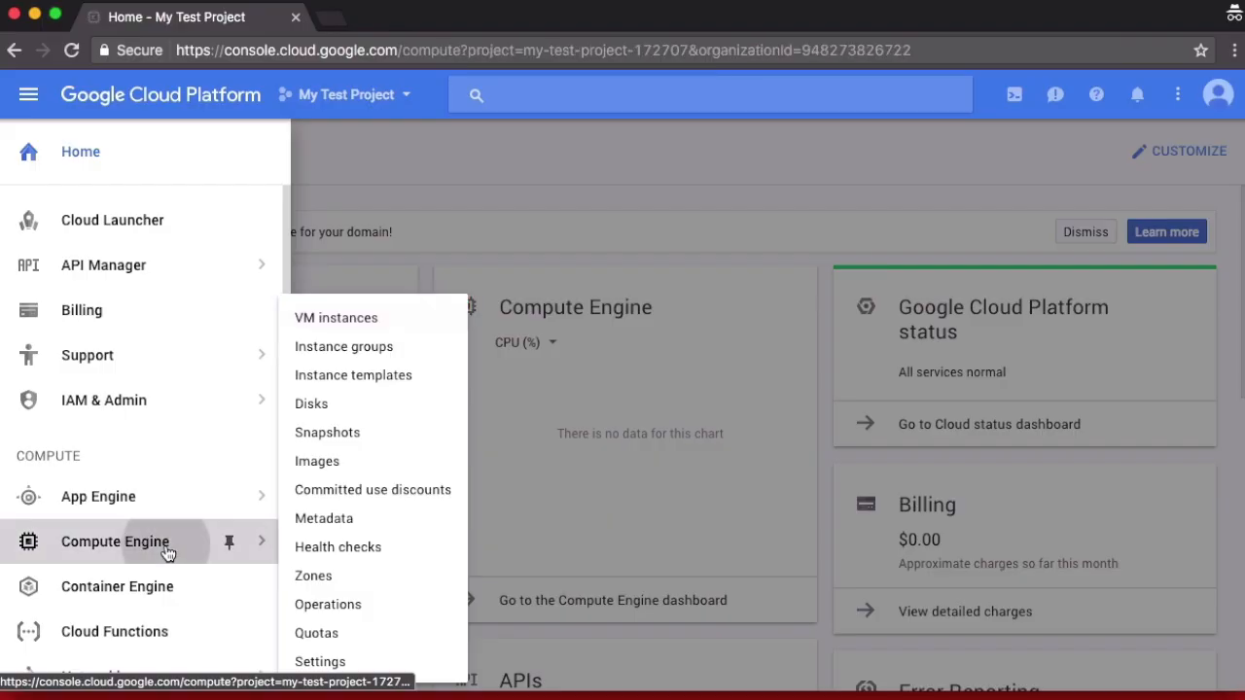